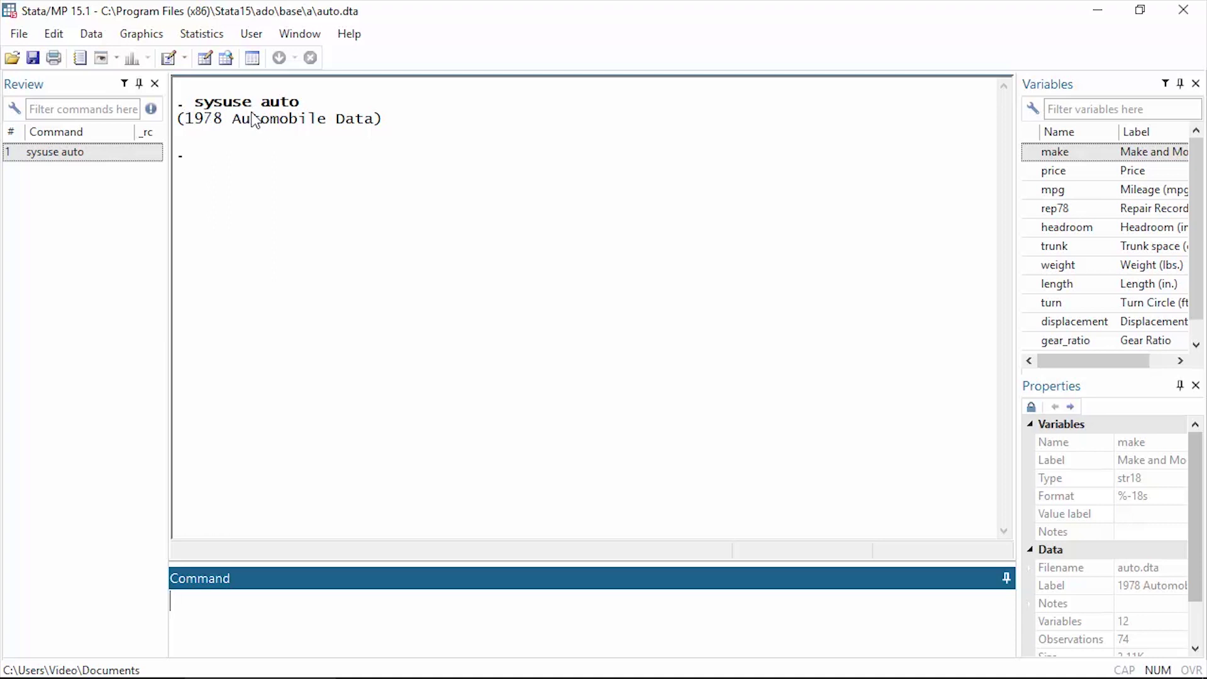
Define Plot 1 as a twoway scatter with mpg on the y axis and weight on the x axis.
{"action": "left_click", "coordinate": [125, 39]}
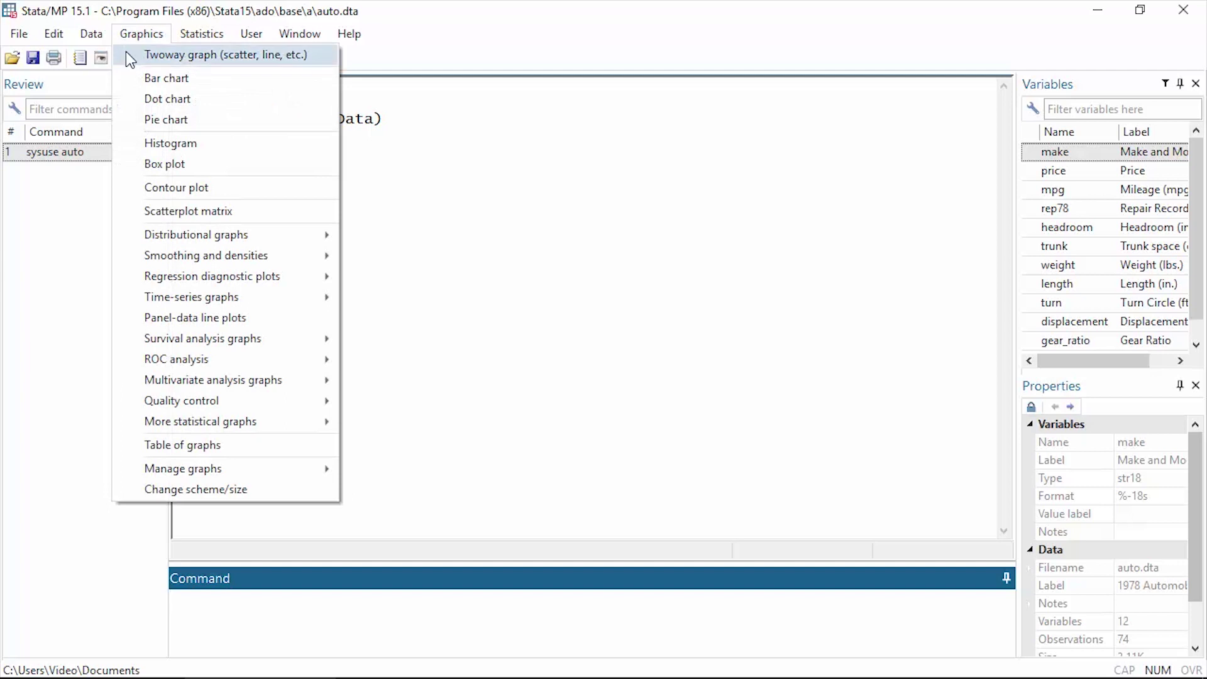
{"action": "left_click", "coordinate": [126, 53]}
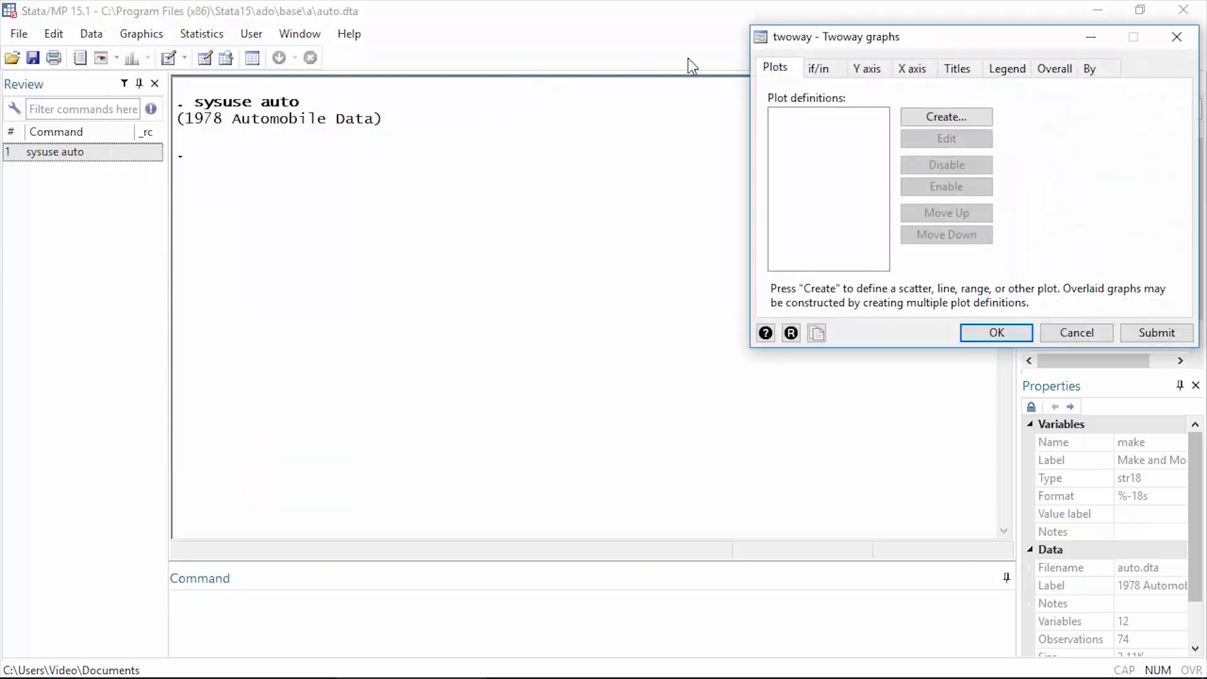
{"action": "left_click", "coordinate": [976, 117]}
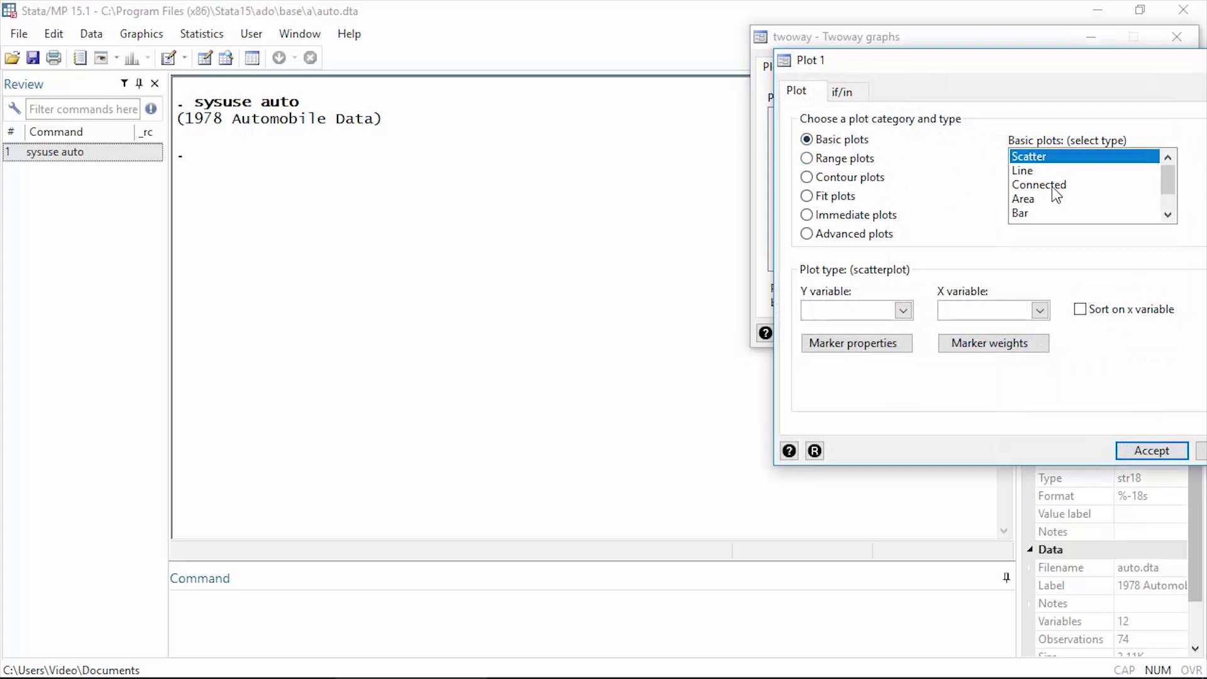
{"action": "left_click", "coordinate": [1040, 310]}
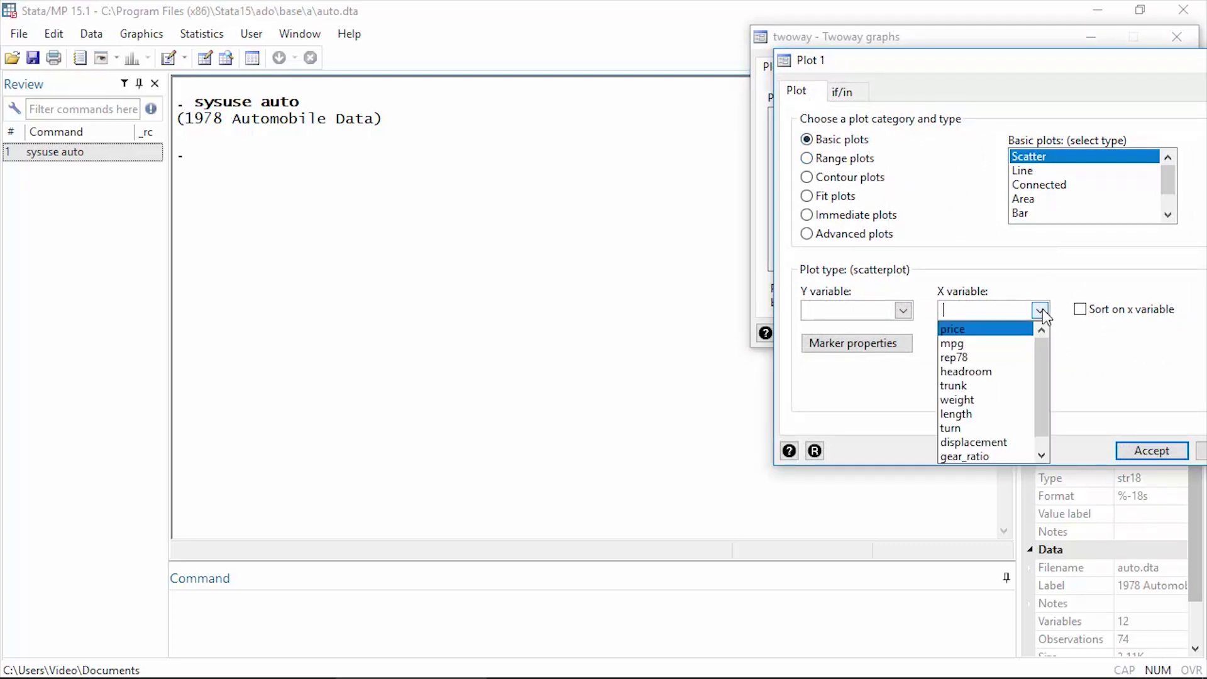
{"action": "left_click", "coordinate": [1017, 406]}
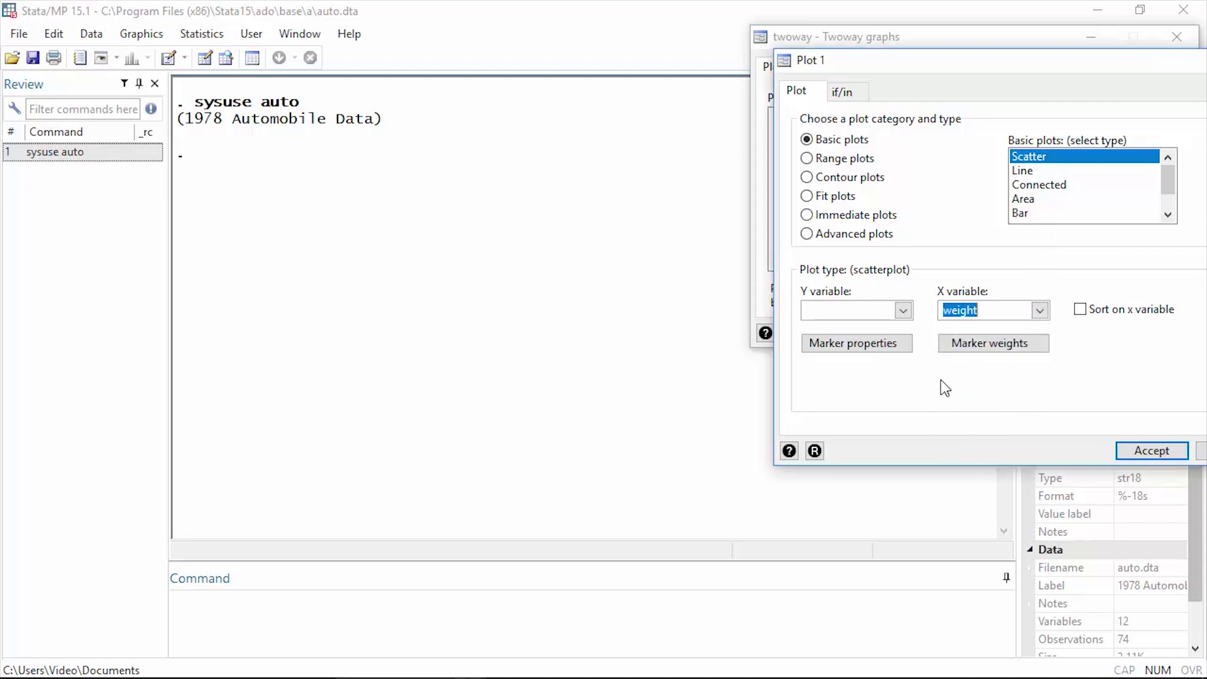
{"action": "left_click", "coordinate": [903, 312]}
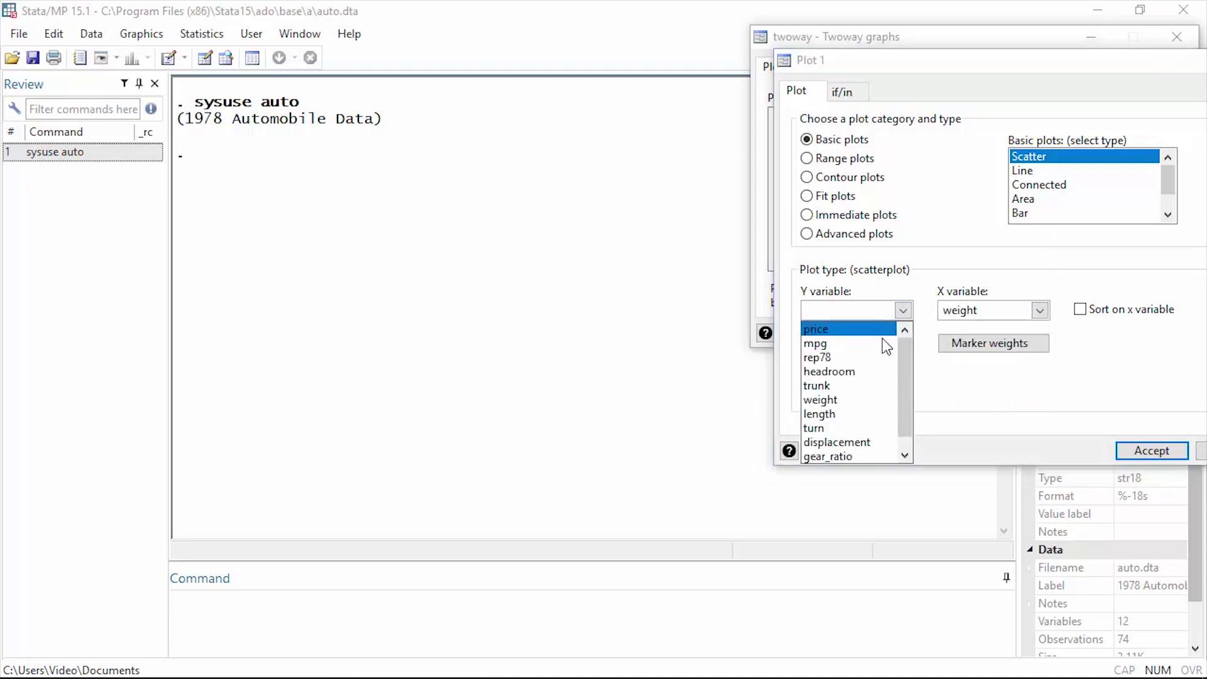
{"action": "left_click", "coordinate": [886, 344]}
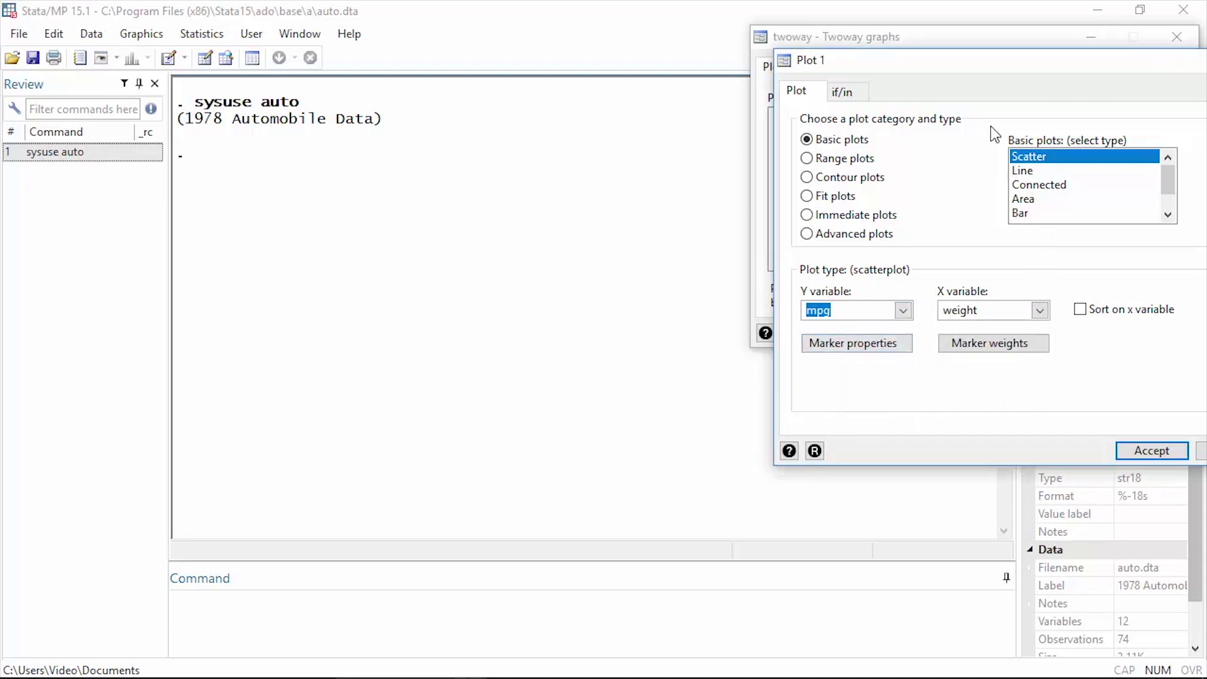
{"action": "left_click_drag", "start_coordinate": [983, 69], "coordinate": [832, 37]}
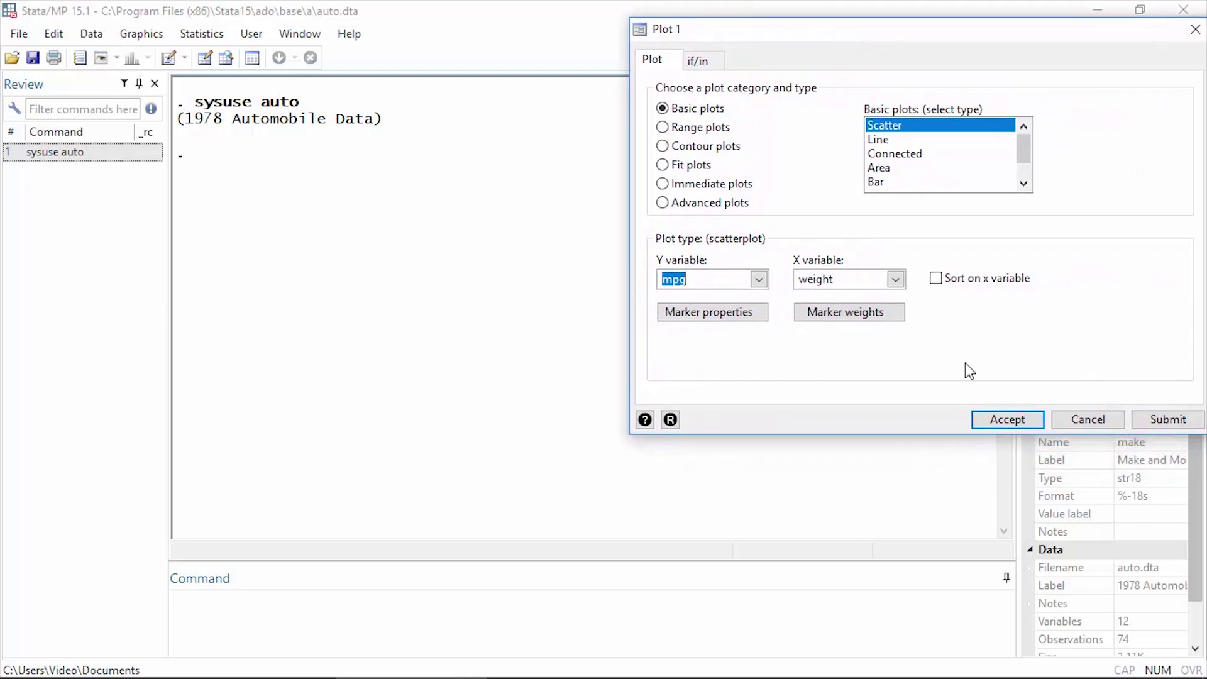
{"action": "left_click", "coordinate": [990, 421]}
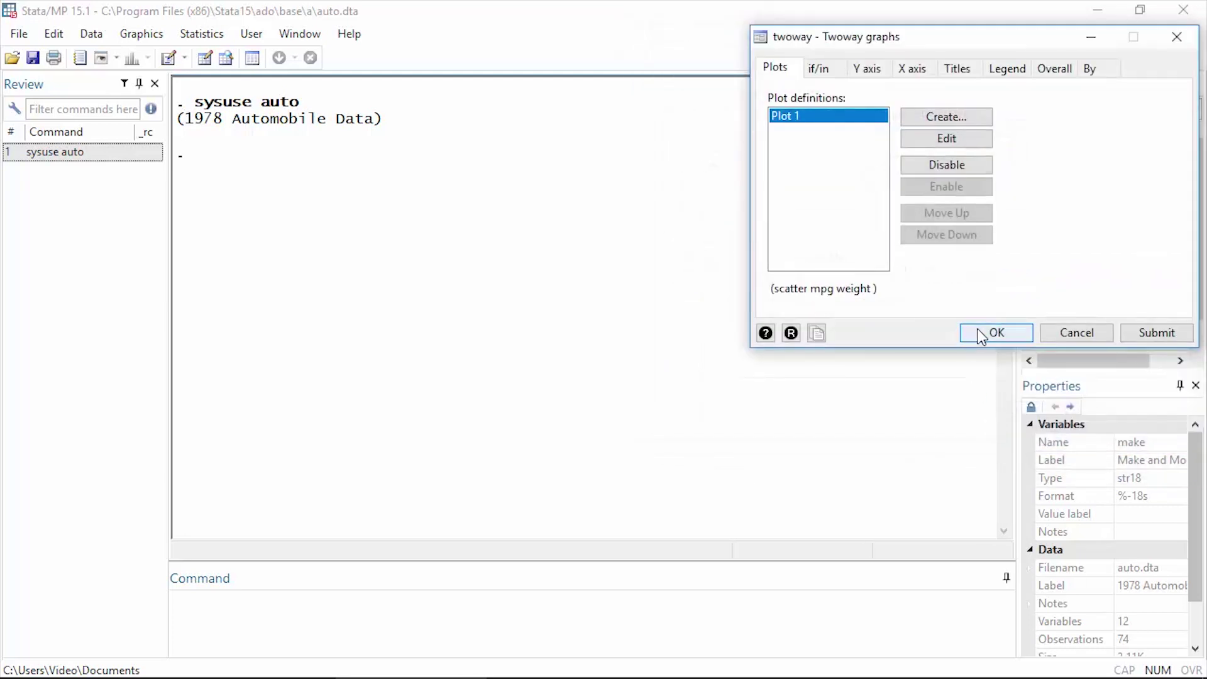
Draw the mpg-versus-weight scatter and open it in the Graph Editor.
{"action": "left_click", "coordinate": [982, 333]}
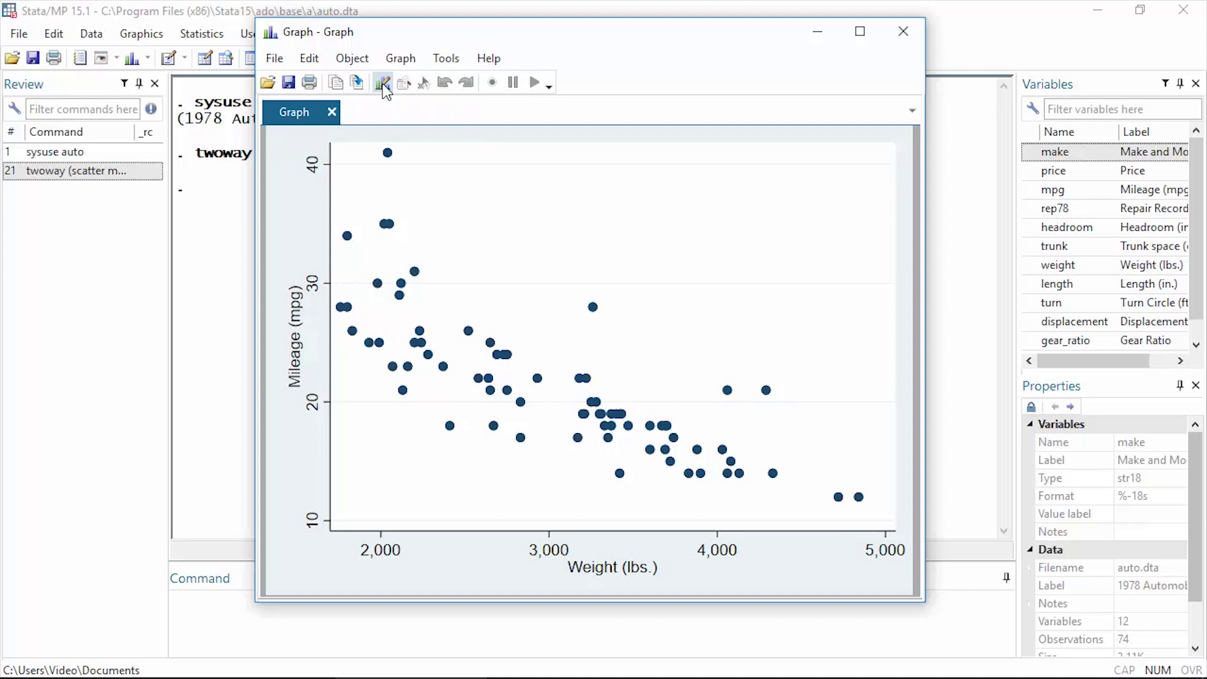
{"action": "left_click", "coordinate": [383, 86]}
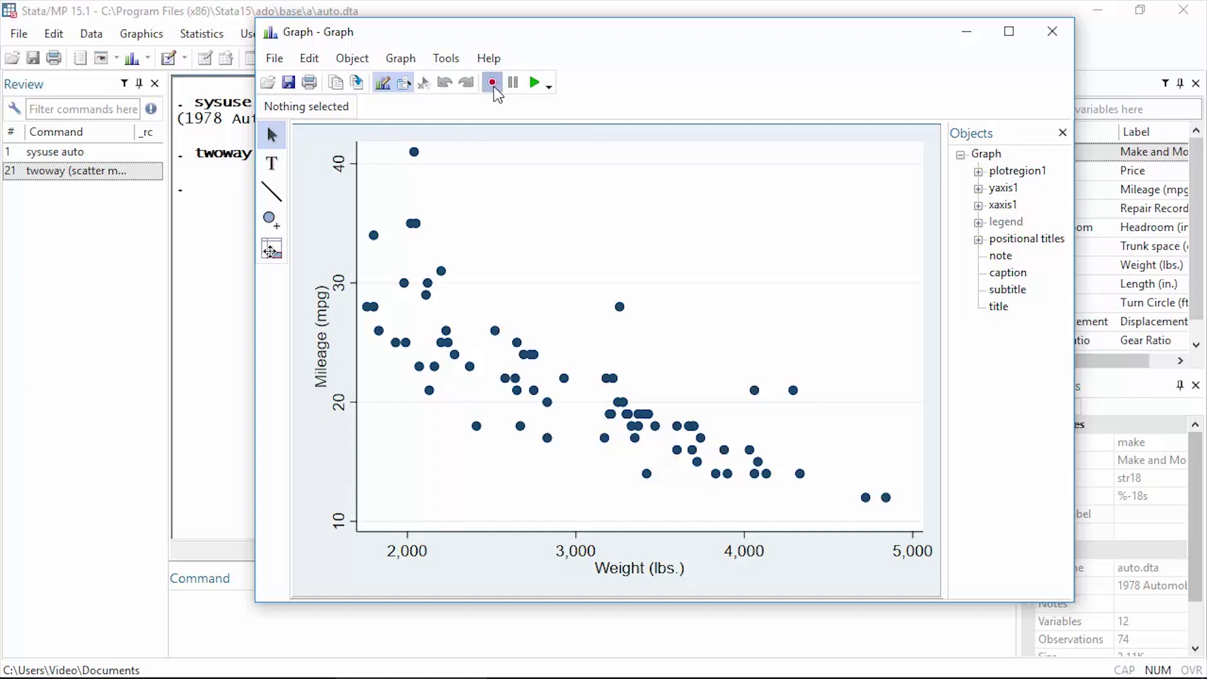
Start recording edits and set the y-axis label angle to Horizontal.
{"action": "left_click", "coordinate": [493, 85]}
{"action": "left_click", "coordinate": [341, 175]}
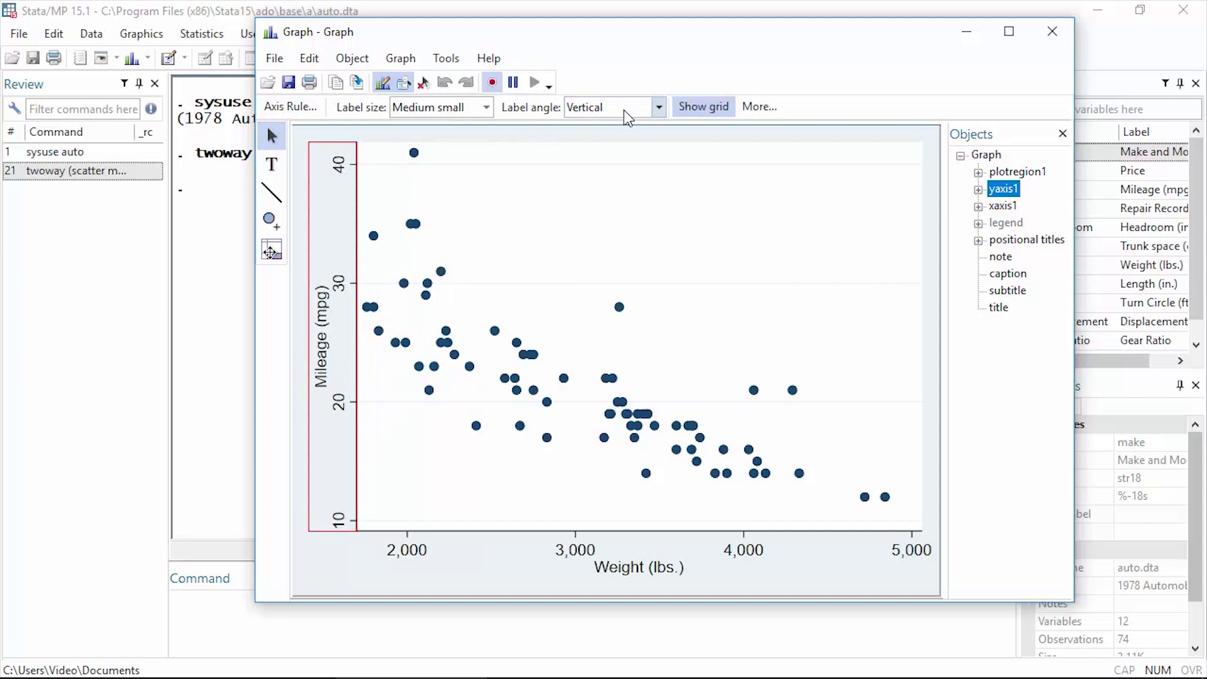
{"action": "left_click", "coordinate": [659, 107]}
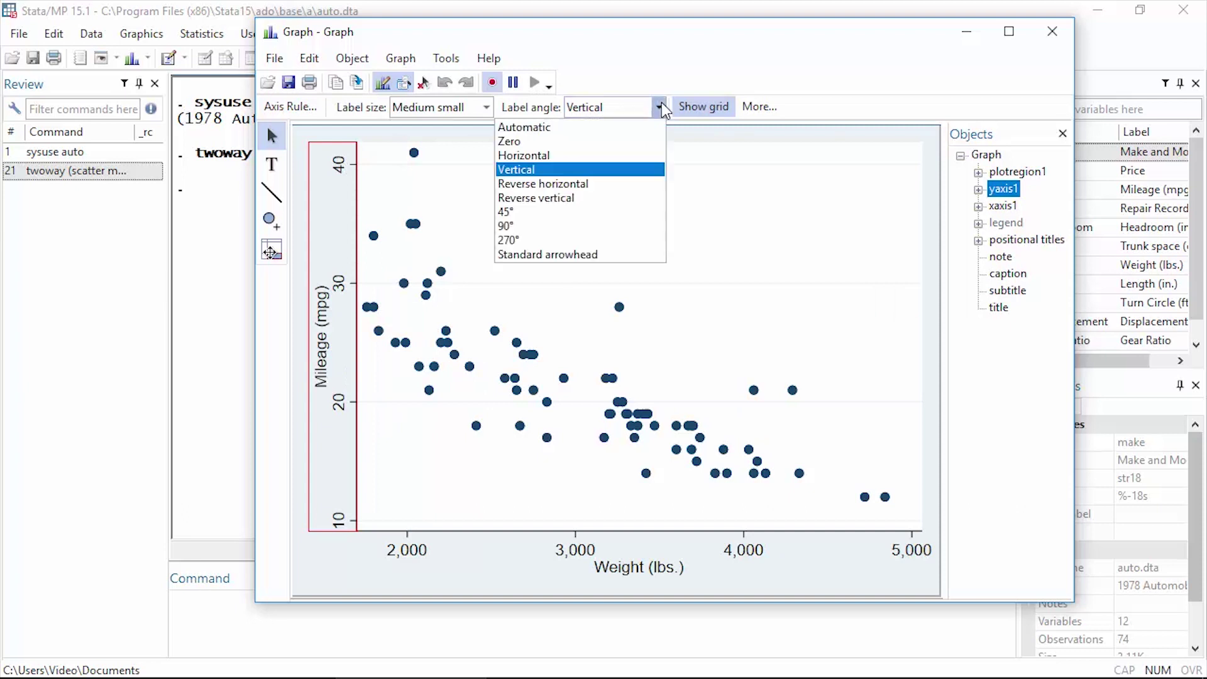
{"action": "left_click", "coordinate": [613, 157]}
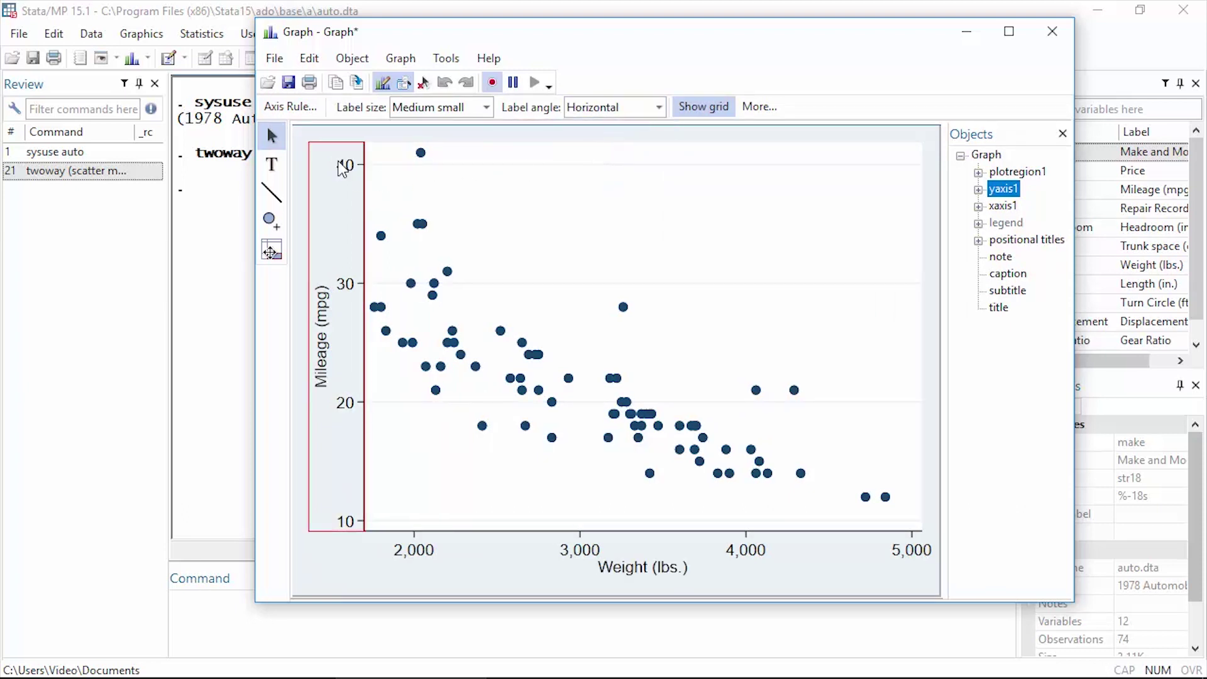
{"action": "left_click", "coordinate": [624, 307]}
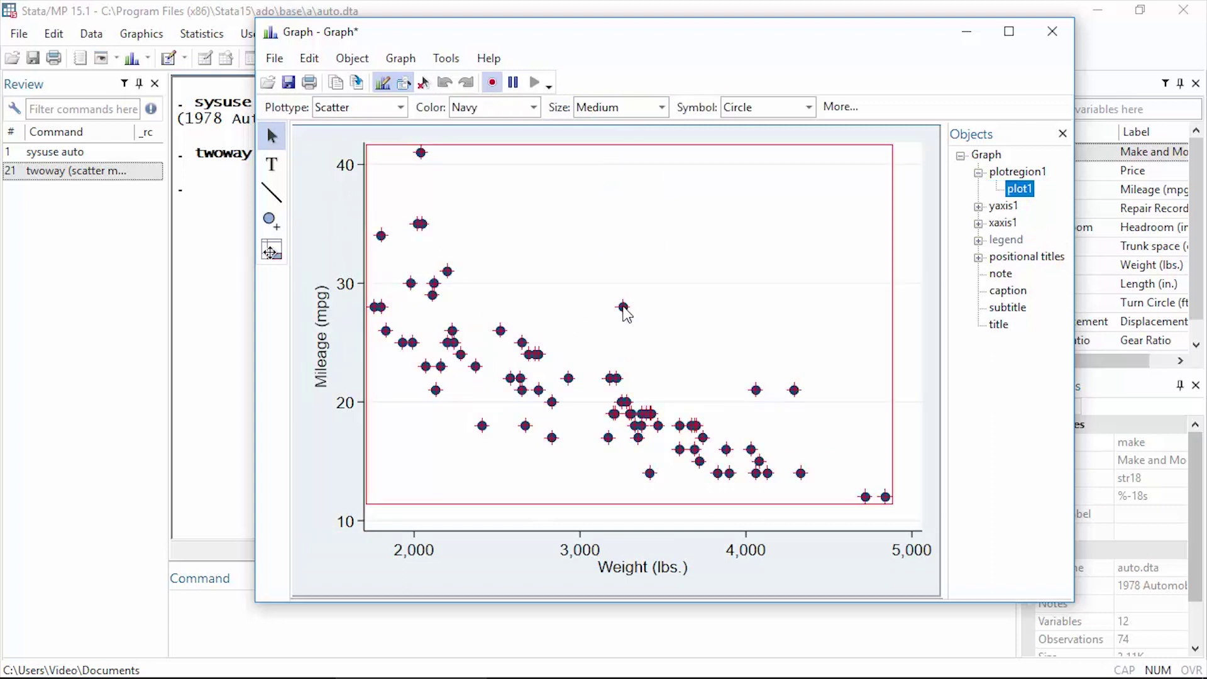
Make the scatter markers red, Medium-small, hollow circles.
{"action": "left_click", "coordinate": [533, 108]}
{"action": "left_click", "coordinate": [503, 213]}
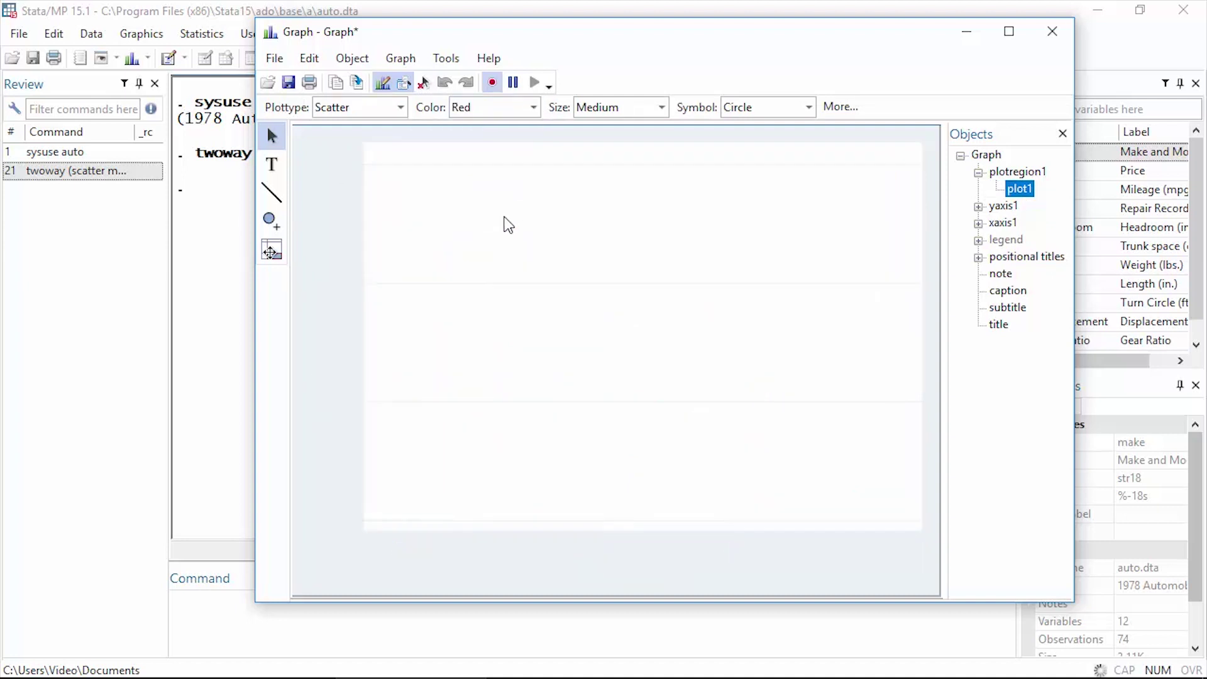
{"action": "left_click", "coordinate": [662, 108]}
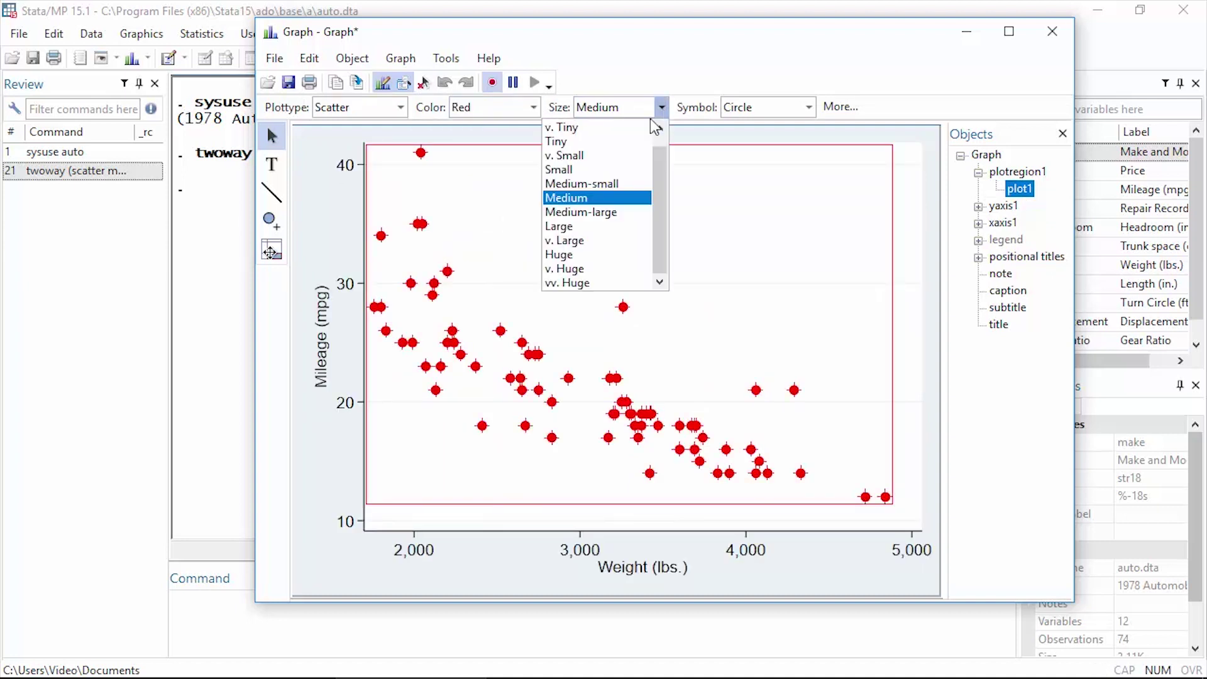
{"action": "left_click", "coordinate": [627, 183]}
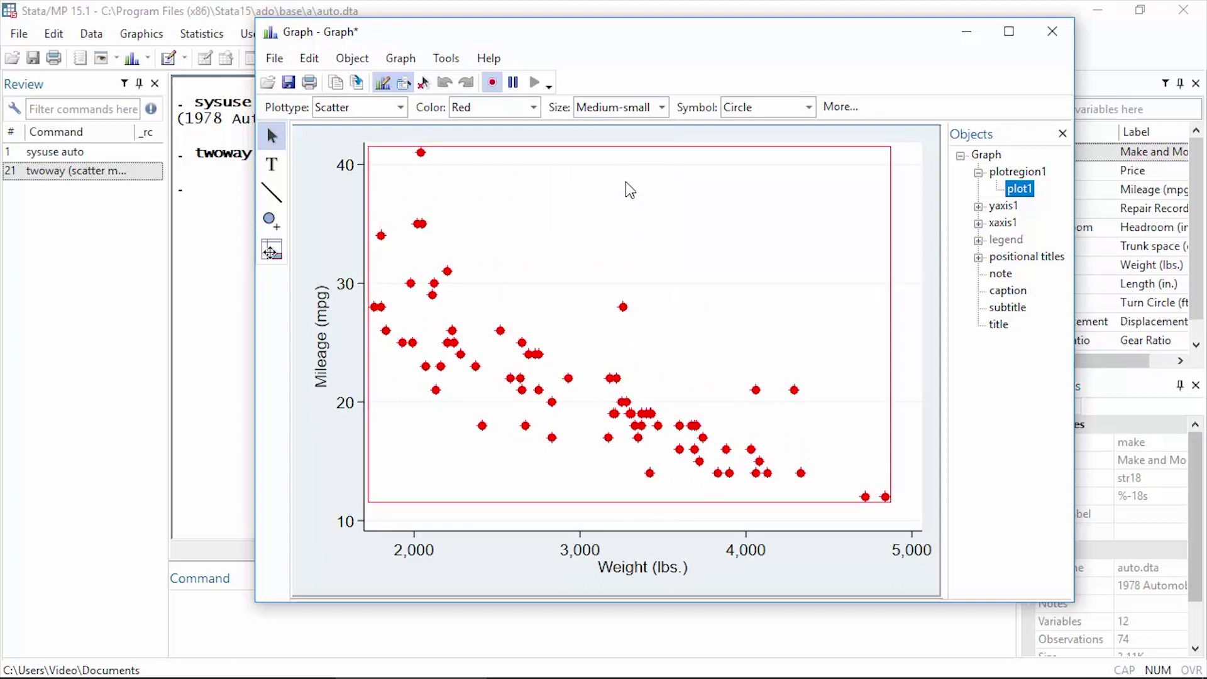
{"action": "left_click", "coordinate": [809, 108]}
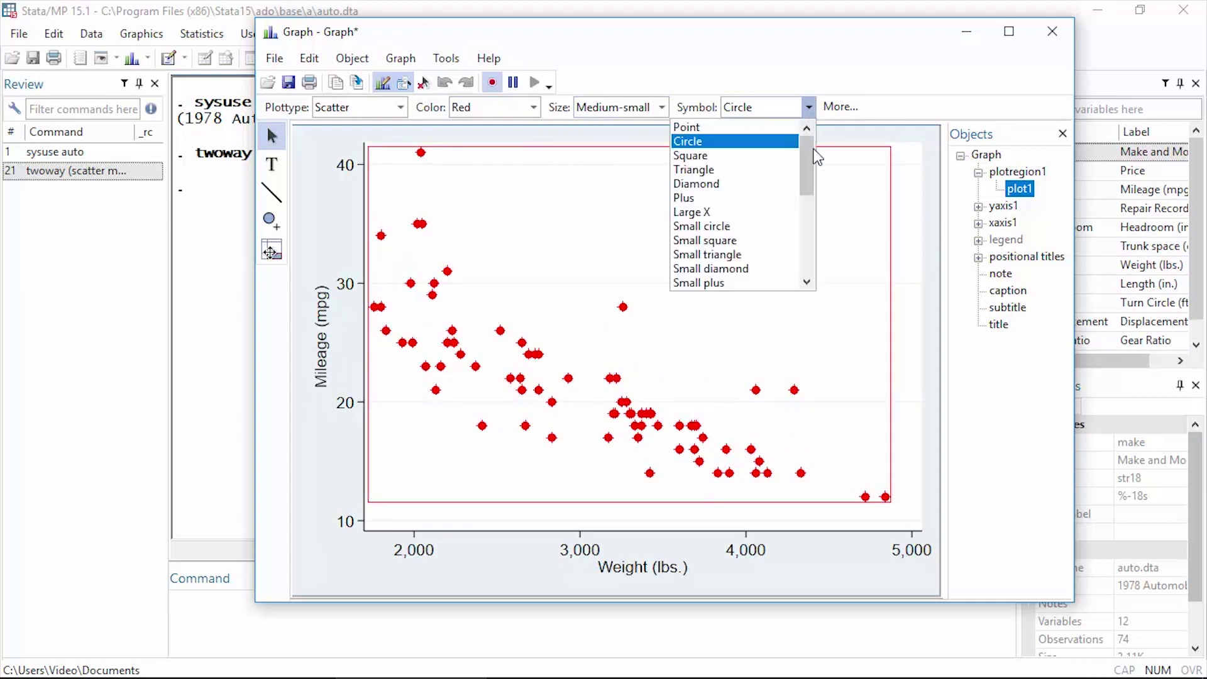
{"action": "left_click_drag", "start_coordinate": [808, 159], "coordinate": [809, 181]}
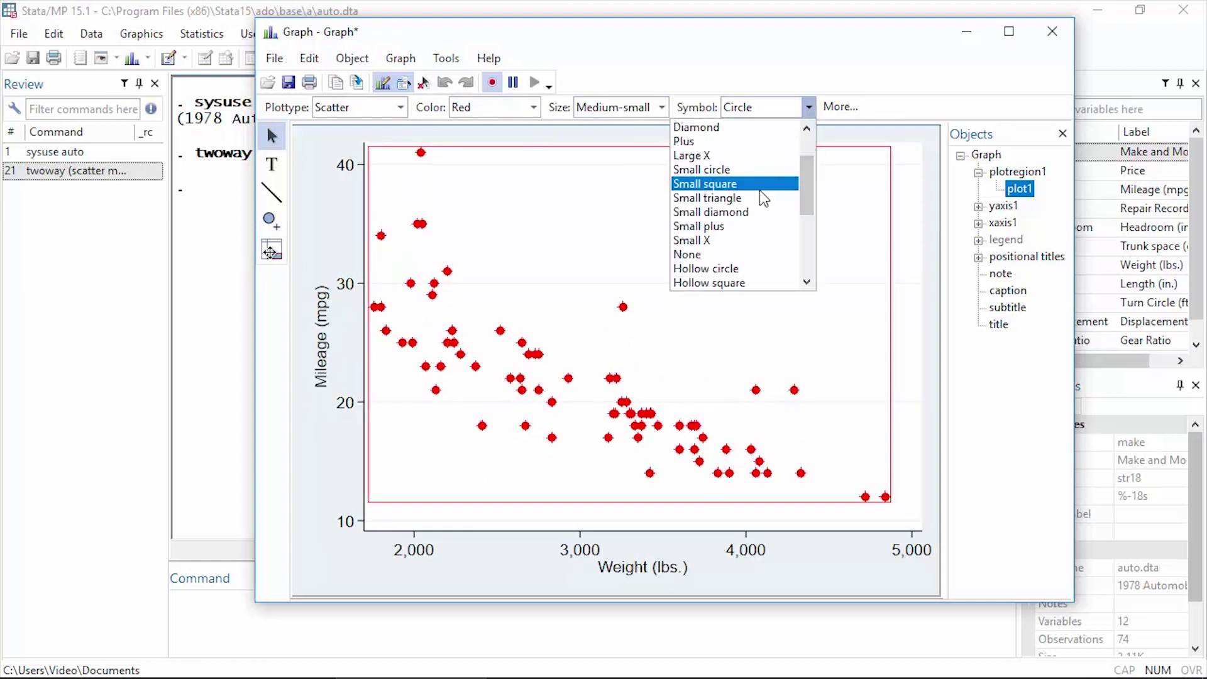
{"action": "left_click", "coordinate": [749, 268]}
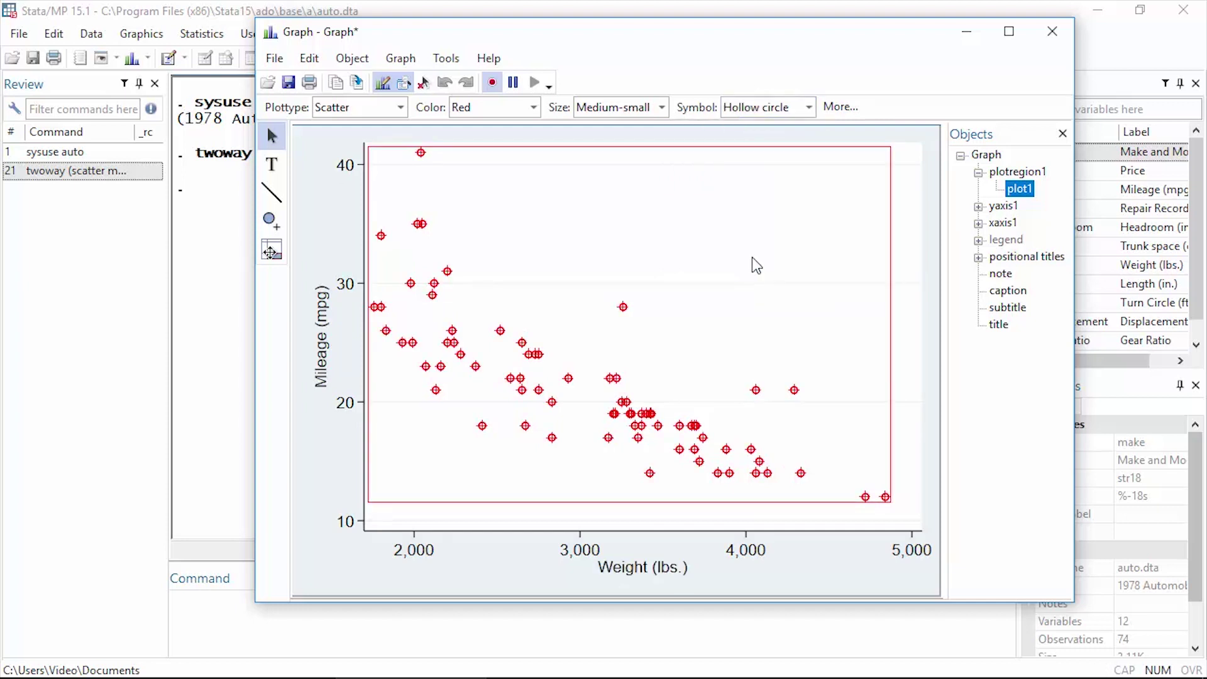
{"action": "left_click", "coordinate": [908, 217]}
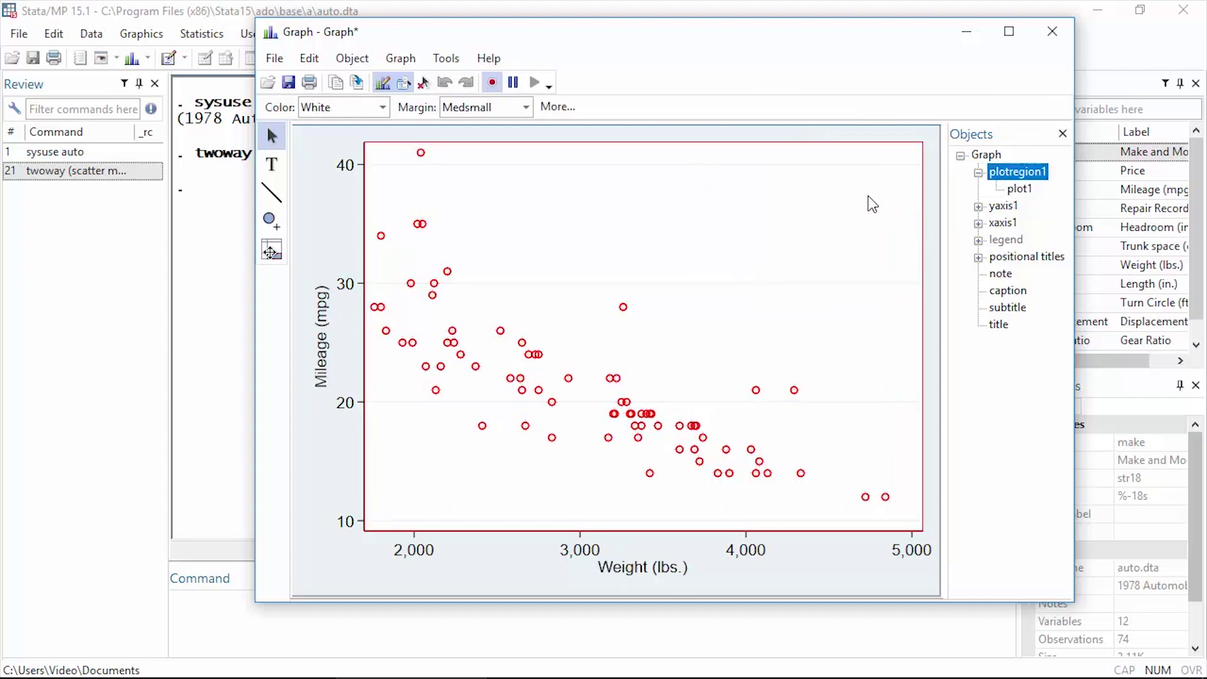
{"action": "left_click", "coordinate": [657, 574]}
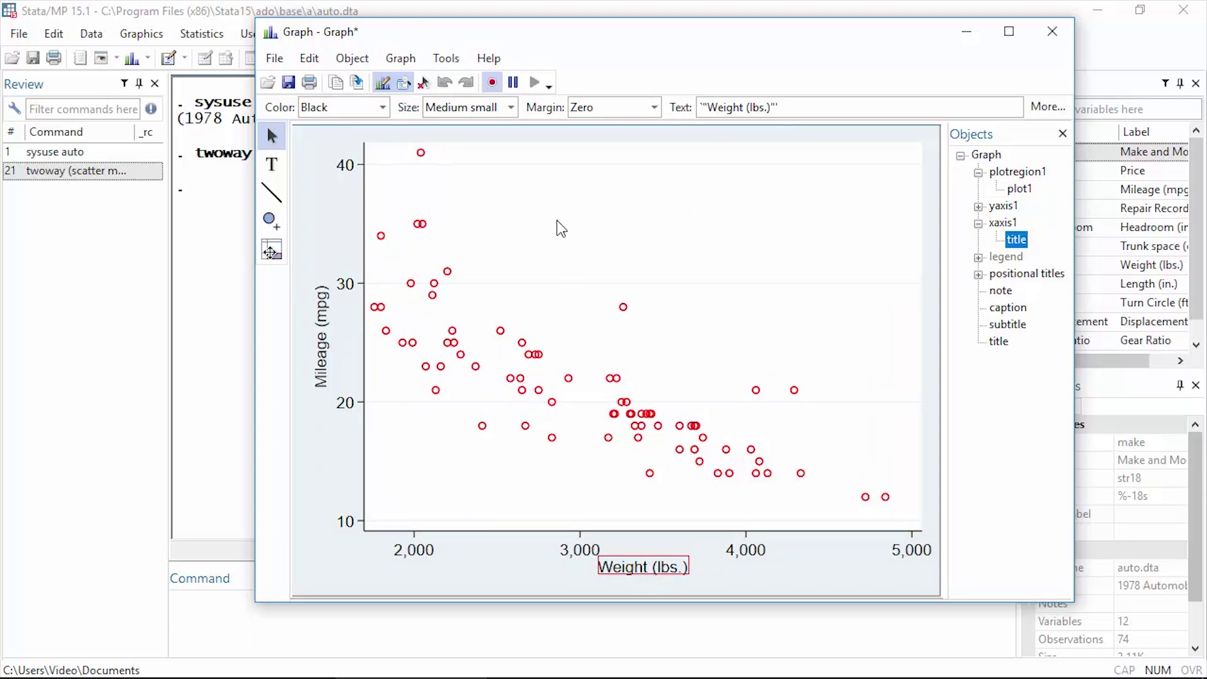
End recording, save it as 'youtube', and close the graph without saving.
{"action": "left_click", "coordinate": [494, 85]}
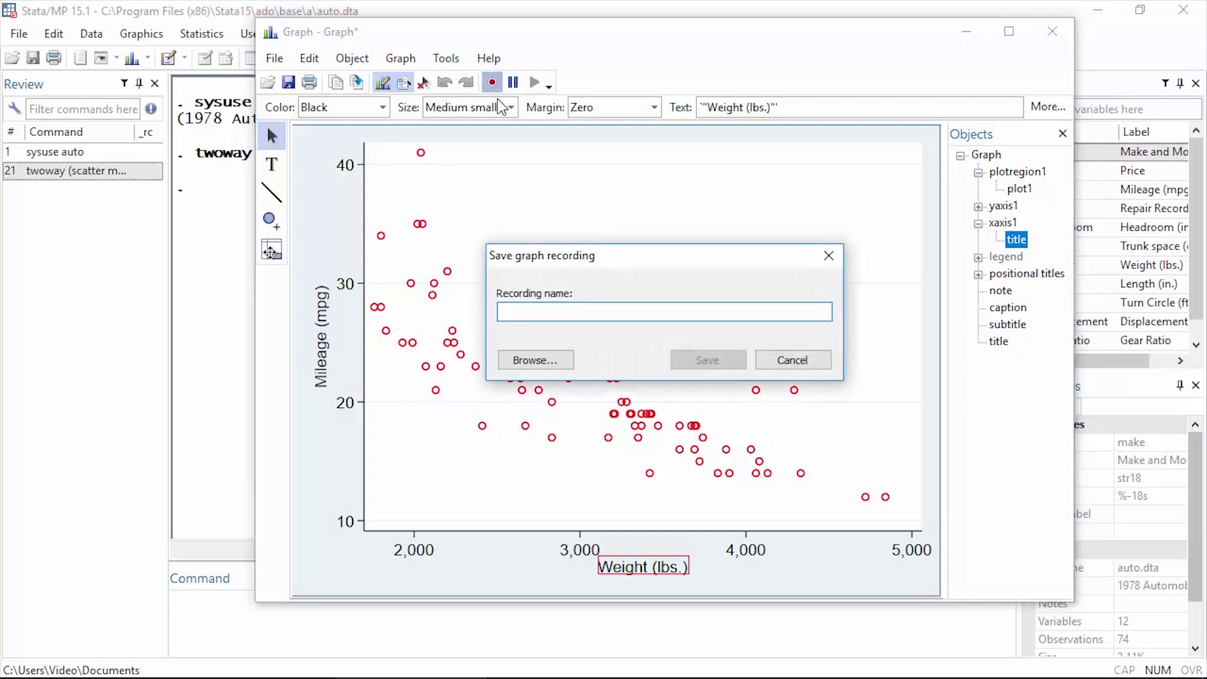
{"action": "type", "text": "youtube"}
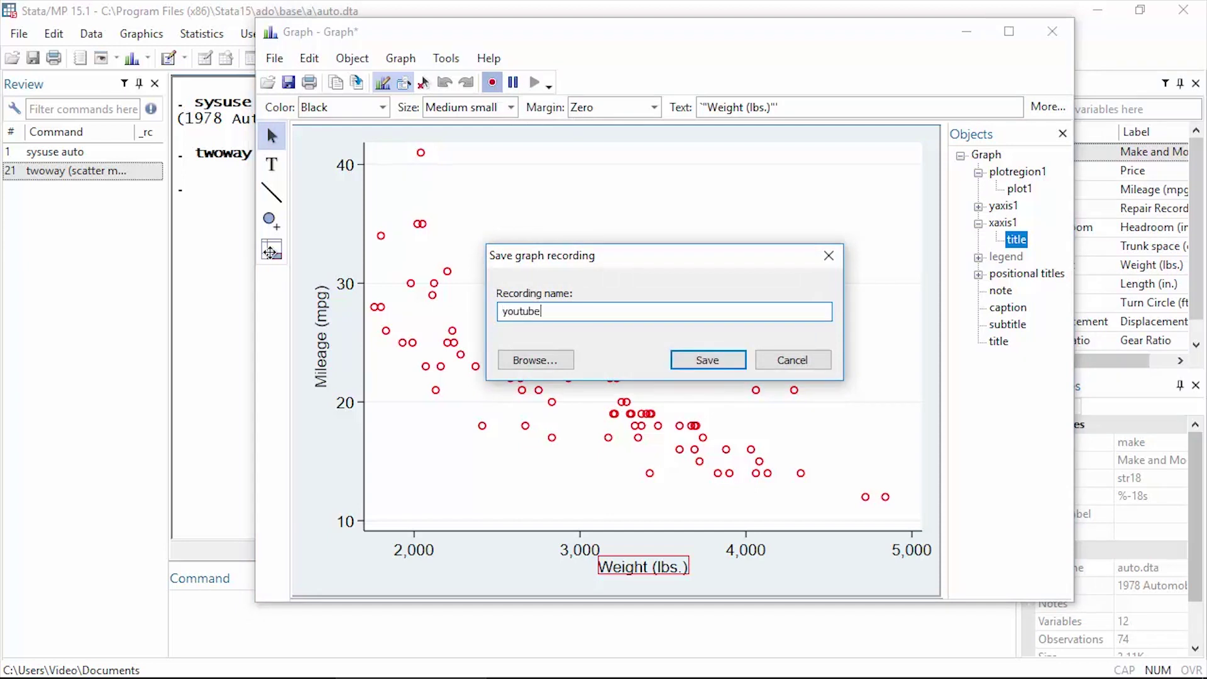
{"action": "left_click", "coordinate": [706, 361]}
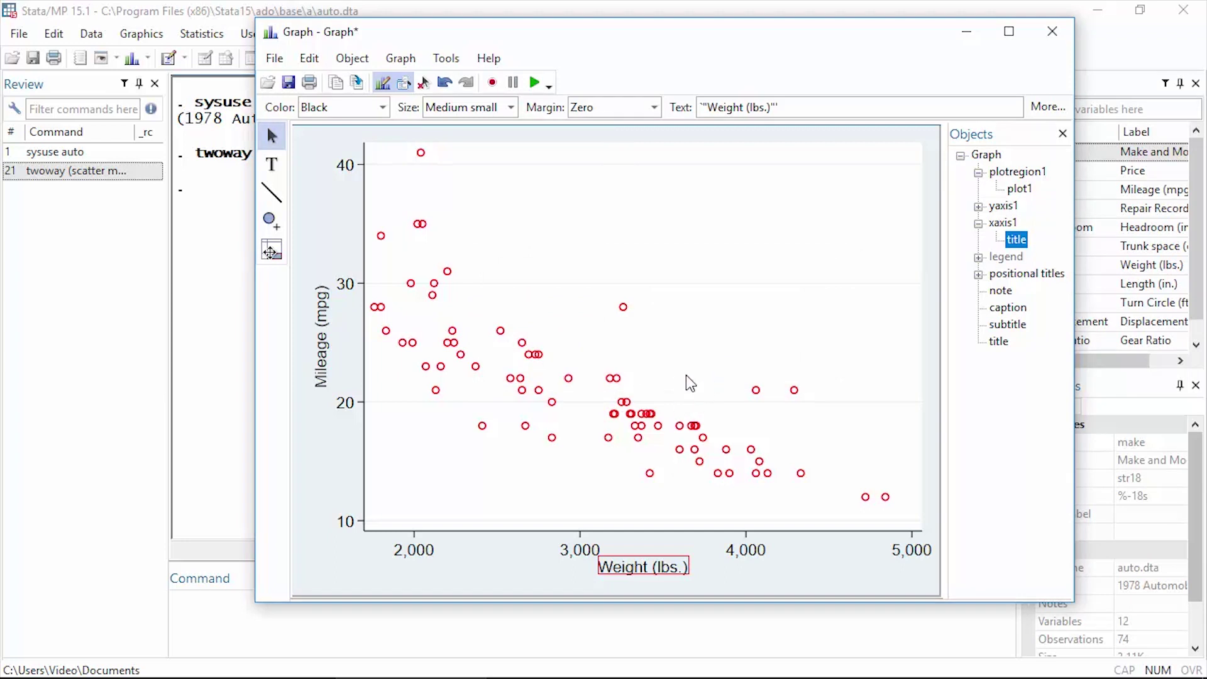
{"action": "left_click", "coordinate": [1053, 32]}
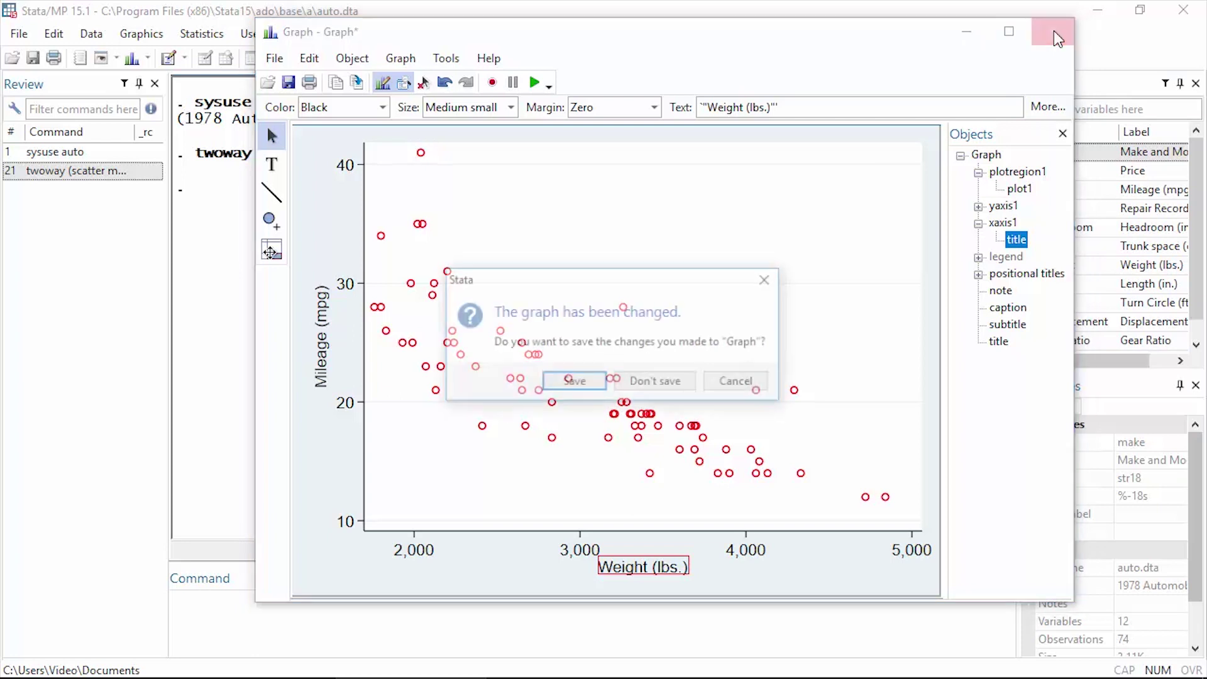
{"action": "left_click", "coordinate": [660, 384]}
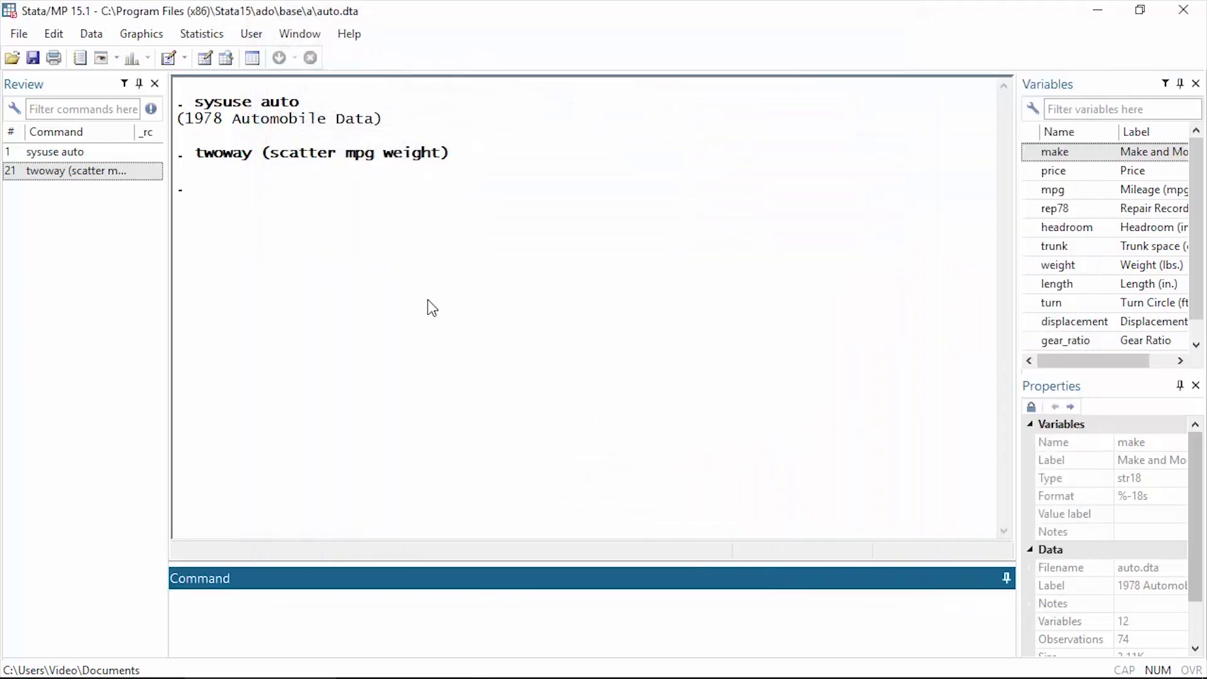
Rerun the scatter from Review, play the 'youtube' recording on it, then close unsaved.
{"action": "double_click", "coordinate": [101, 171]}
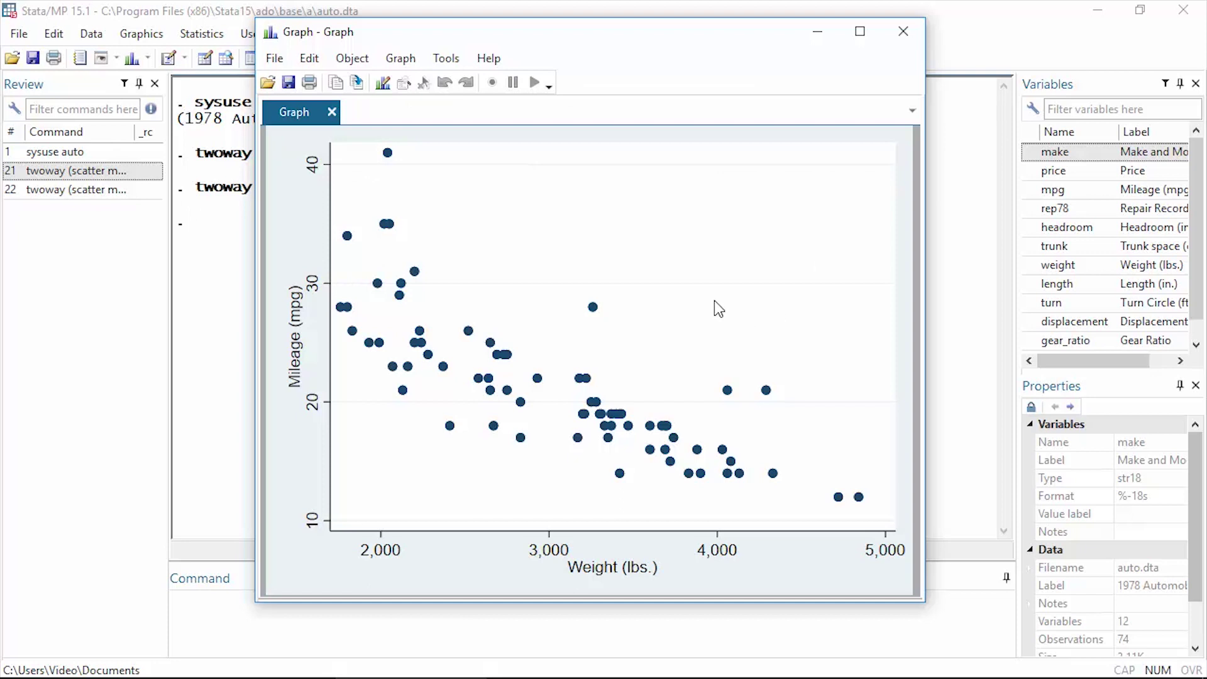
{"action": "left_click", "coordinate": [383, 83]}
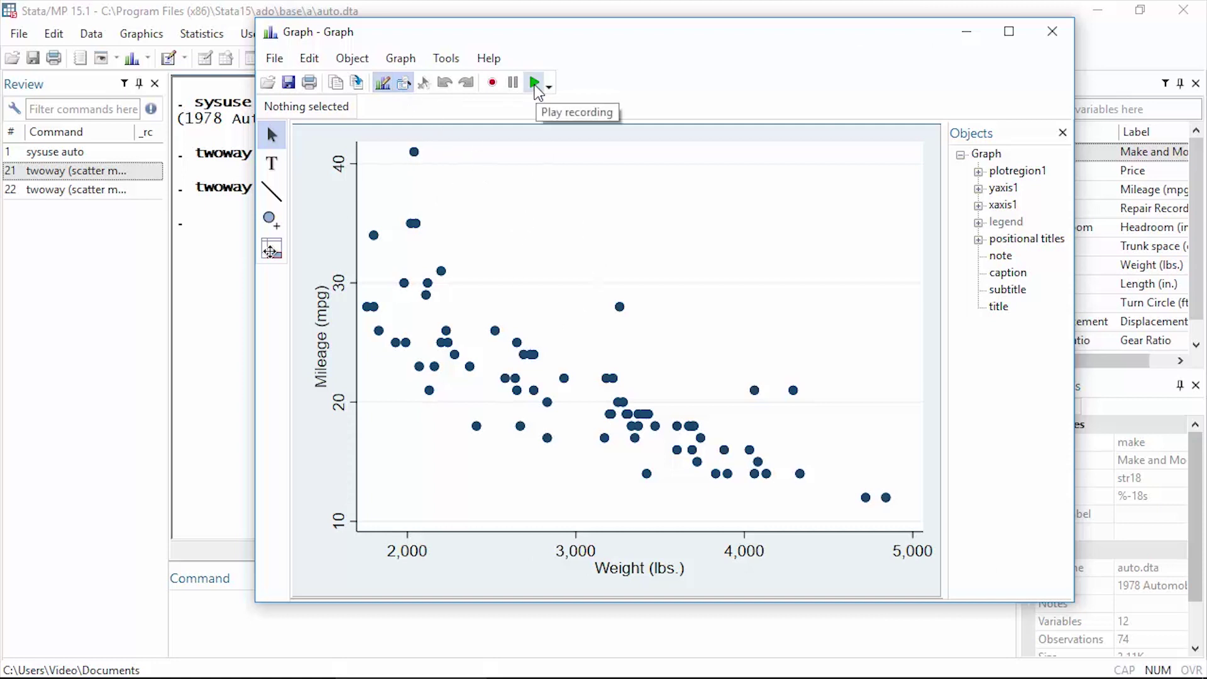
{"action": "left_click", "coordinate": [534, 84]}
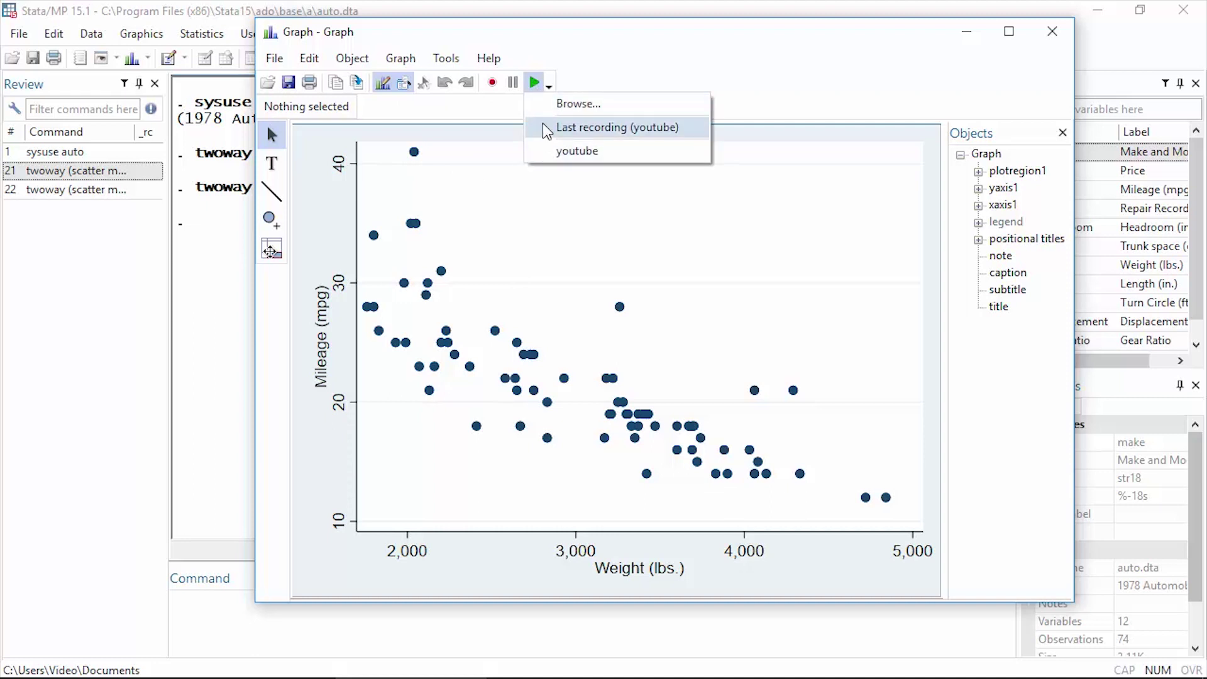
{"action": "left_click", "coordinate": [547, 152]}
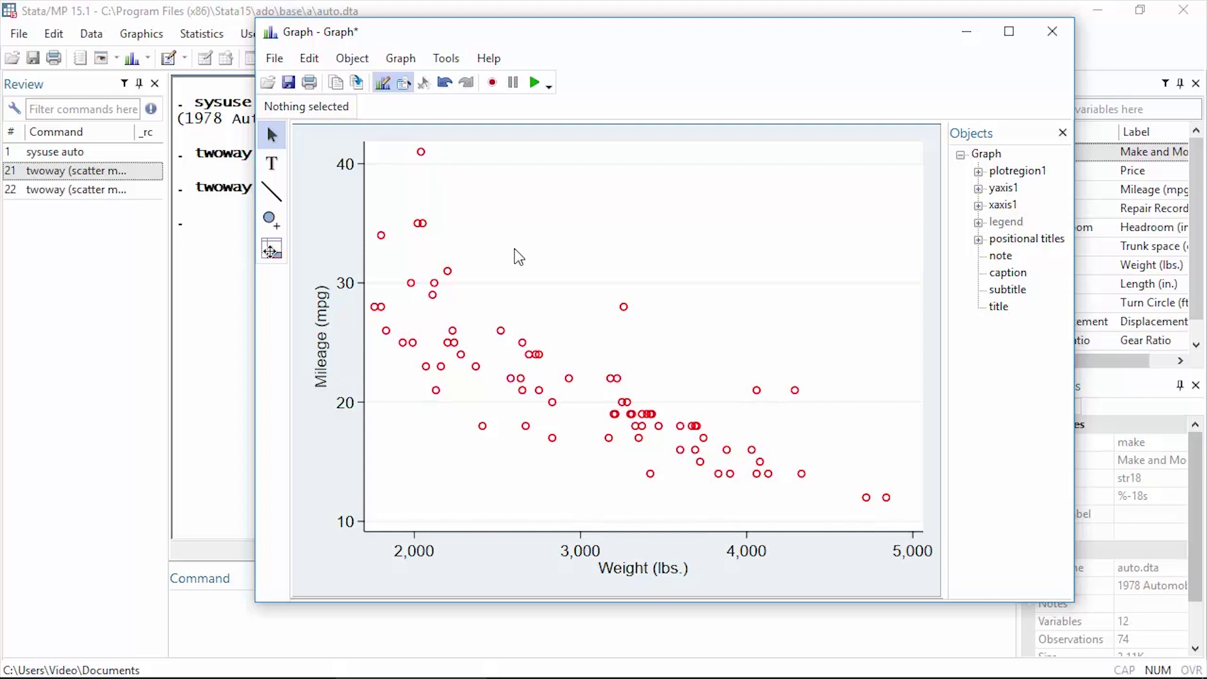
{"action": "left_click", "coordinate": [1053, 37]}
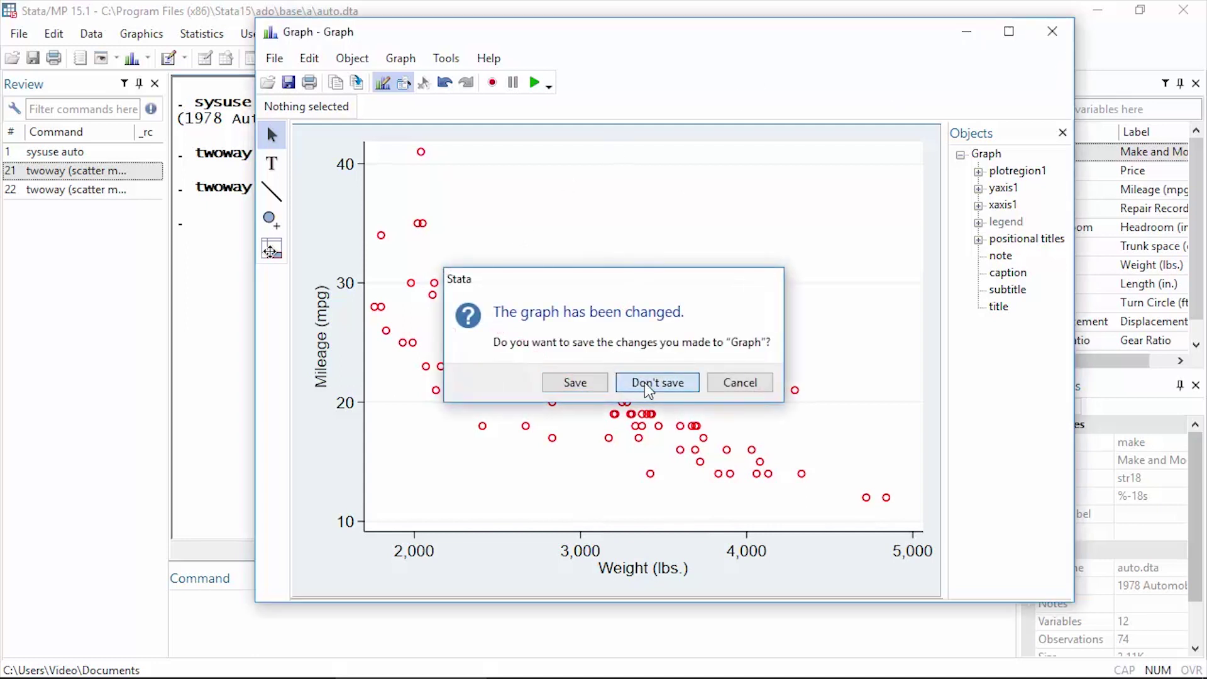
{"action": "left_click", "coordinate": [644, 382]}
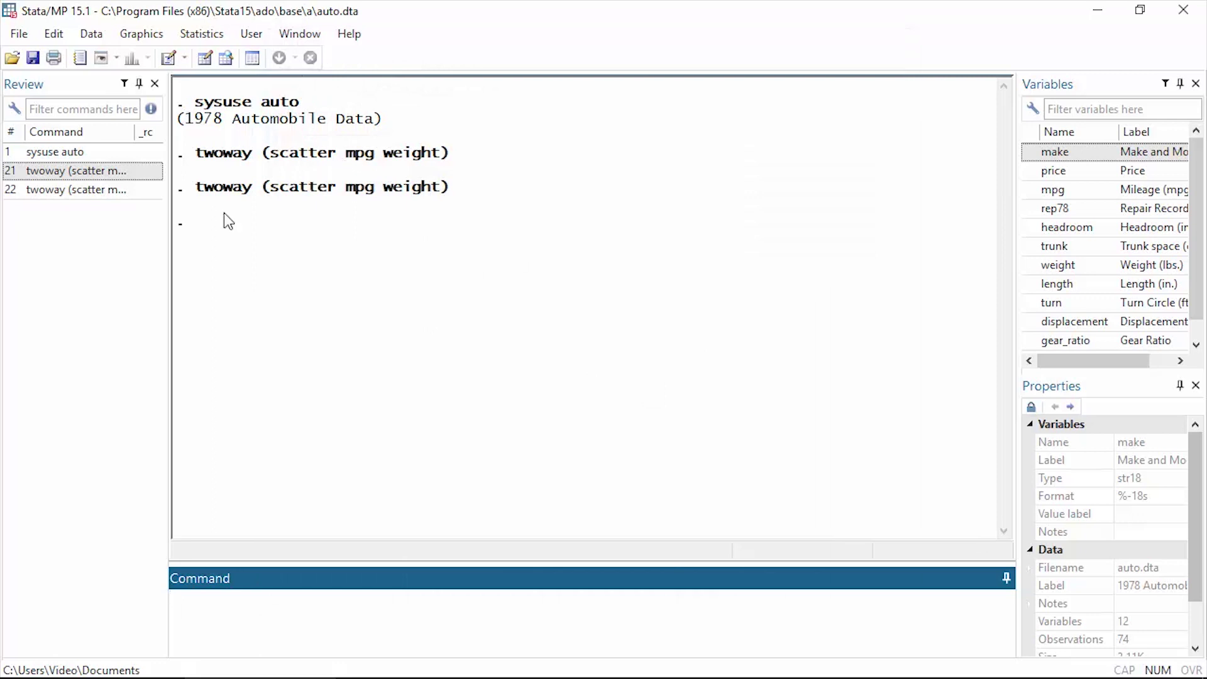
Run twoway (scatter mpg weight), play(youtube) from the recalled command.
{"action": "left_click", "coordinate": [92, 191]}
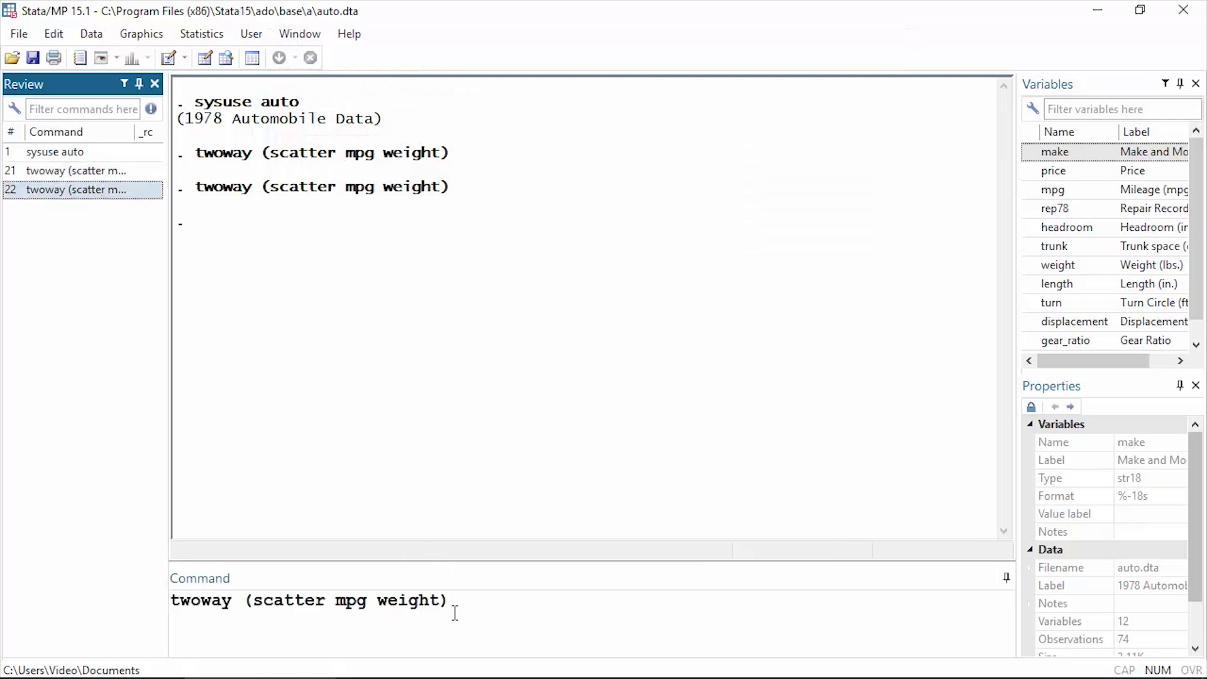
{"action": "left_click", "coordinate": [466, 595]}
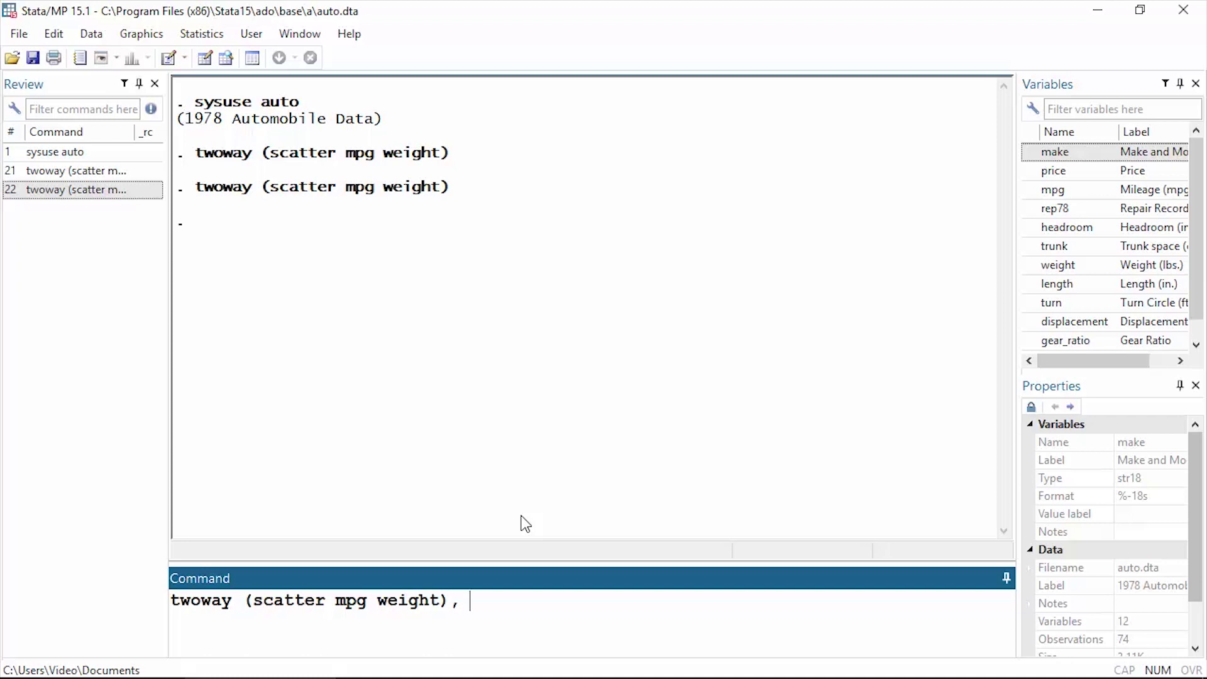
{"action": "type", "text": ", play(youtube)"}
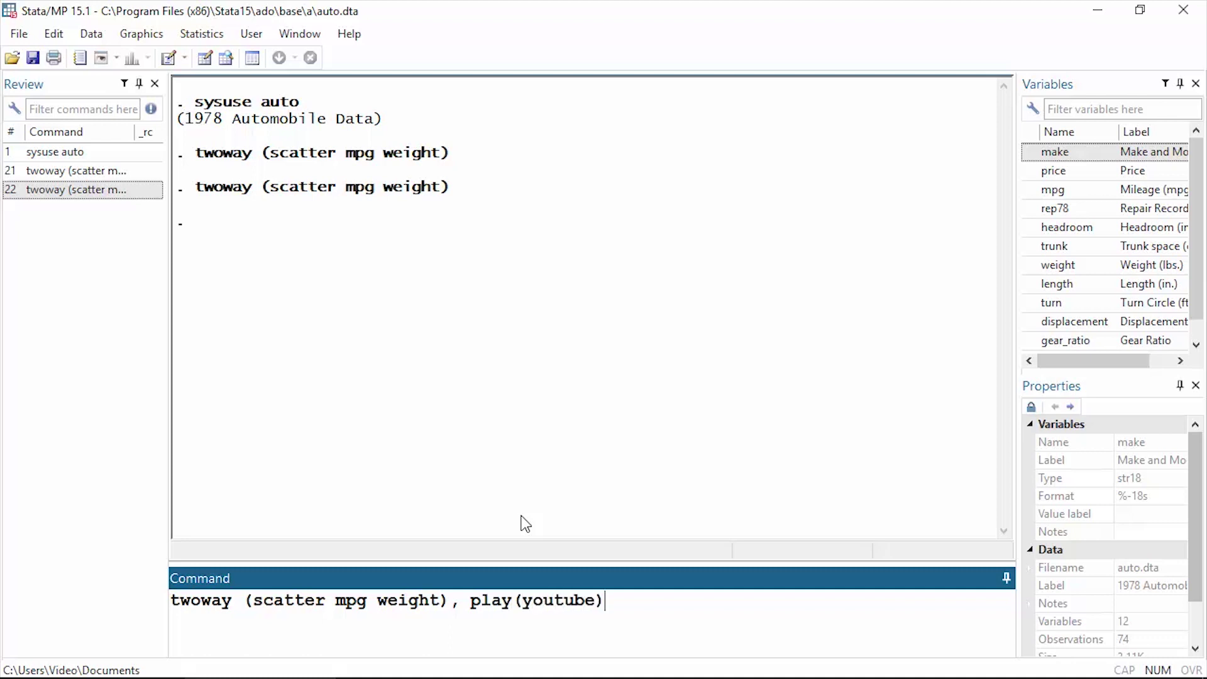
{"action": "key", "text": "Return"}
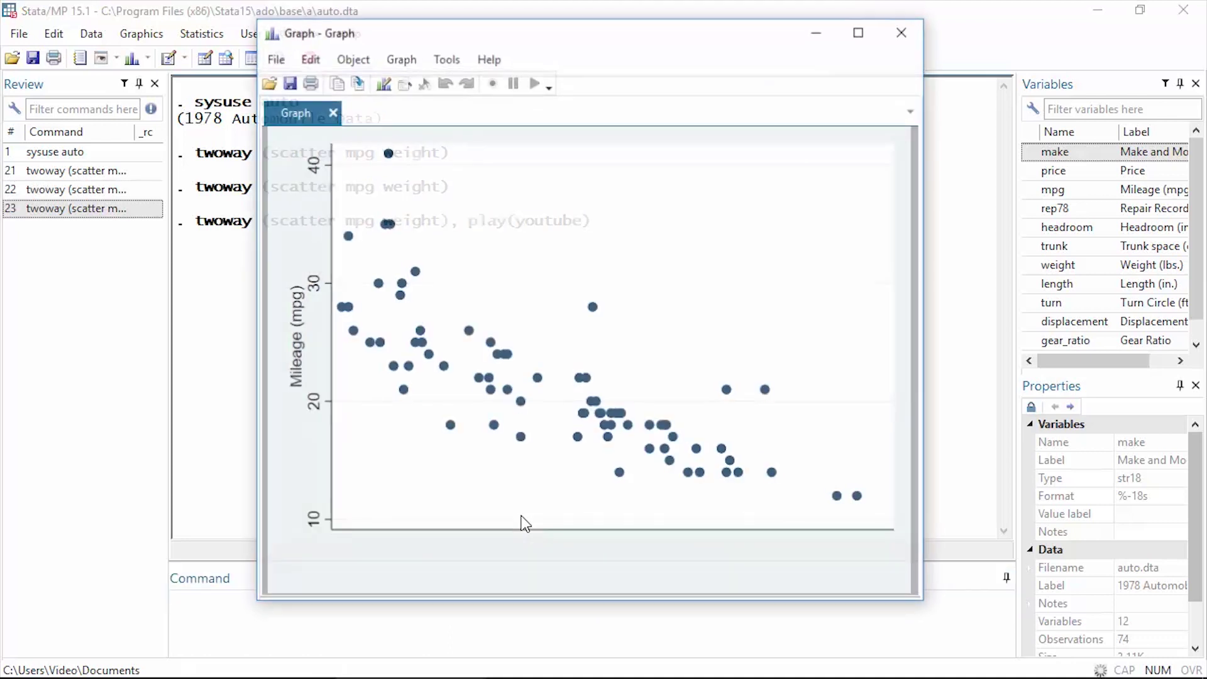